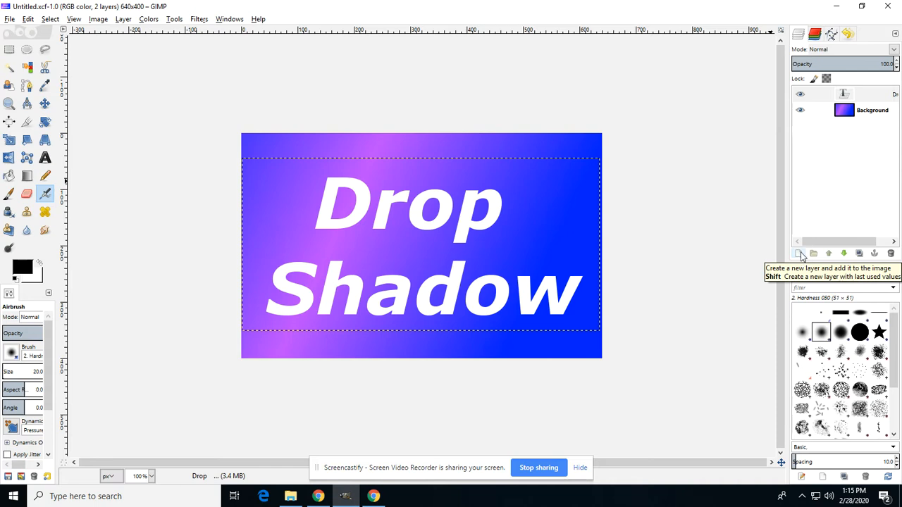
# Create a new transparent layer named Text border.
pyautogui.click(799, 258)
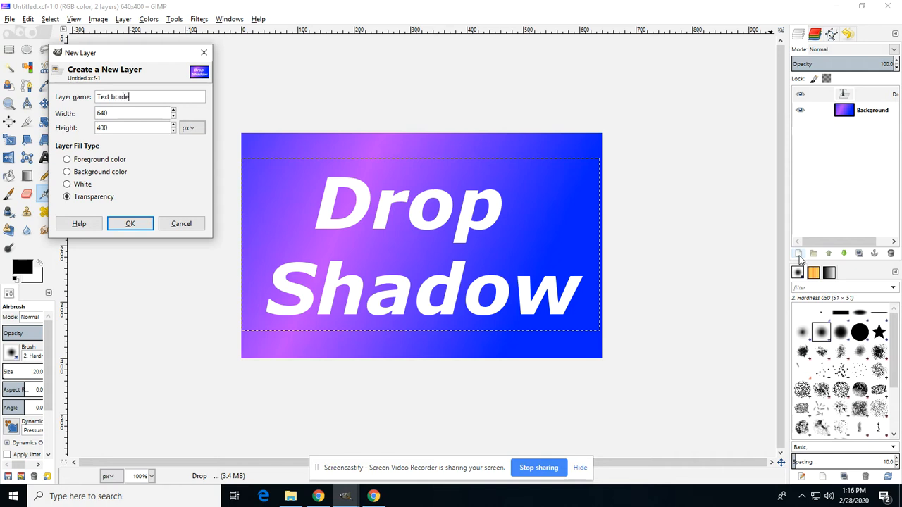
pyautogui.click(126, 226)
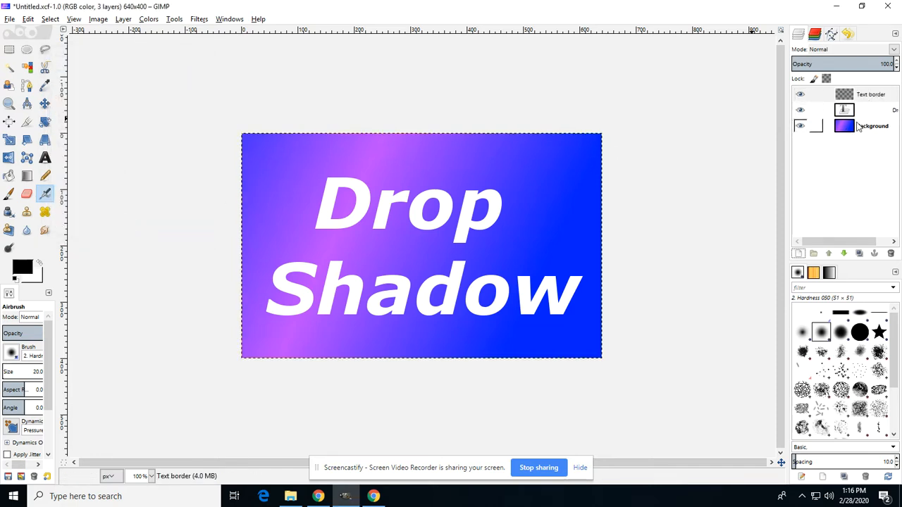
# Reorder the Text border layer so it sits below the text layer and above Background.
pyautogui.moveTo(867, 102); pyautogui.dragTo(861, 120)
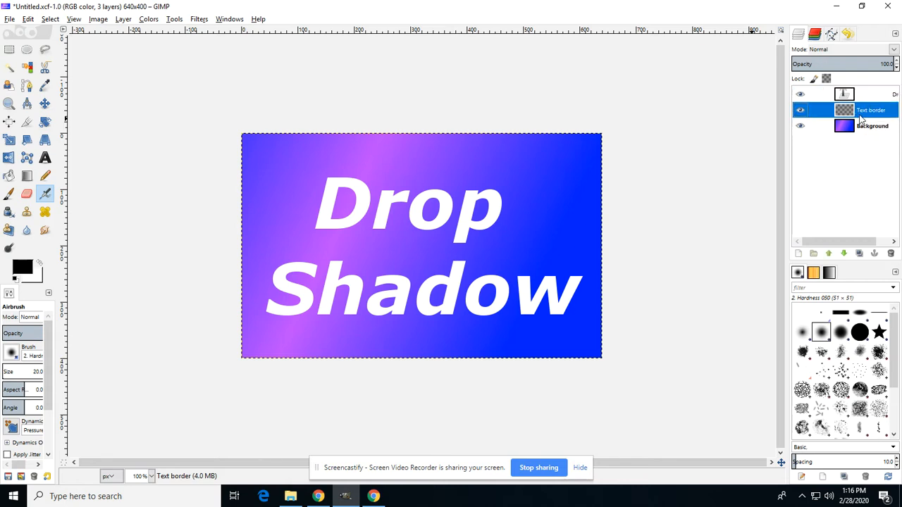
pyautogui.click(834, 254)
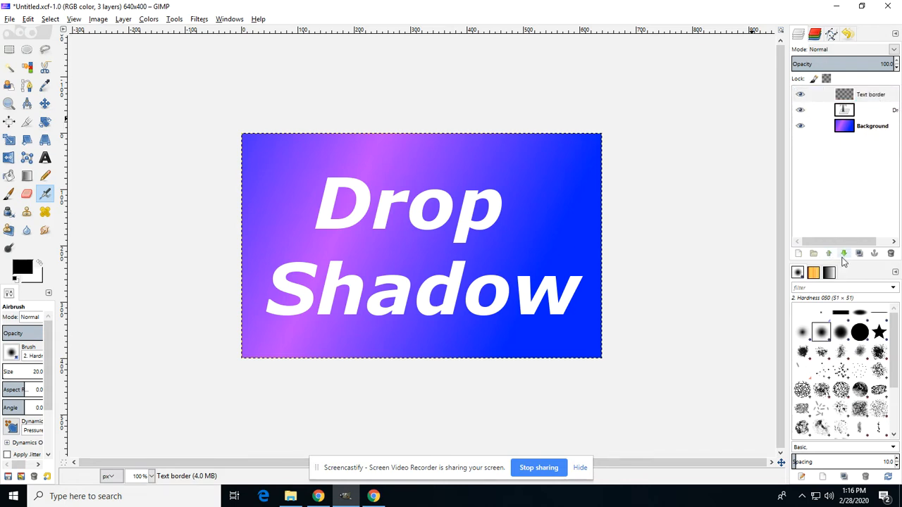
pyautogui.click(843, 255)
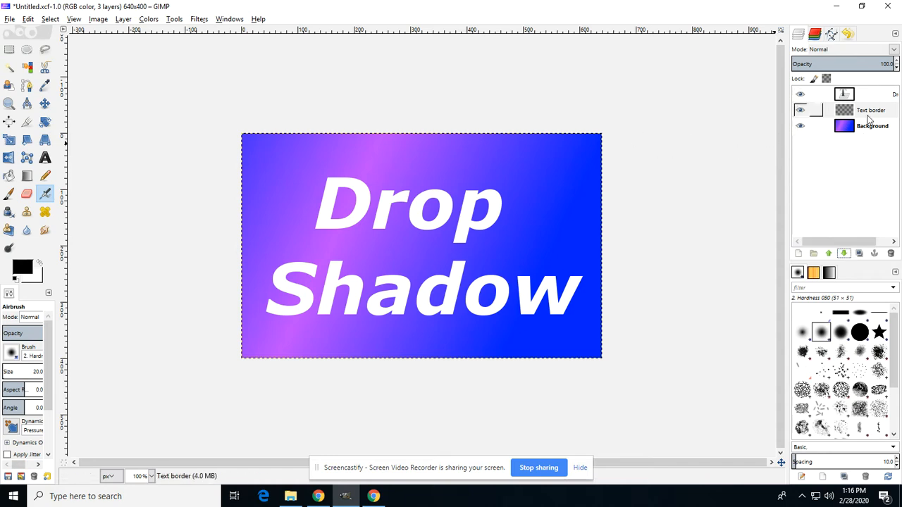
# Select the text layer and turn its alpha channel into a selection.
pyautogui.click(870, 94)
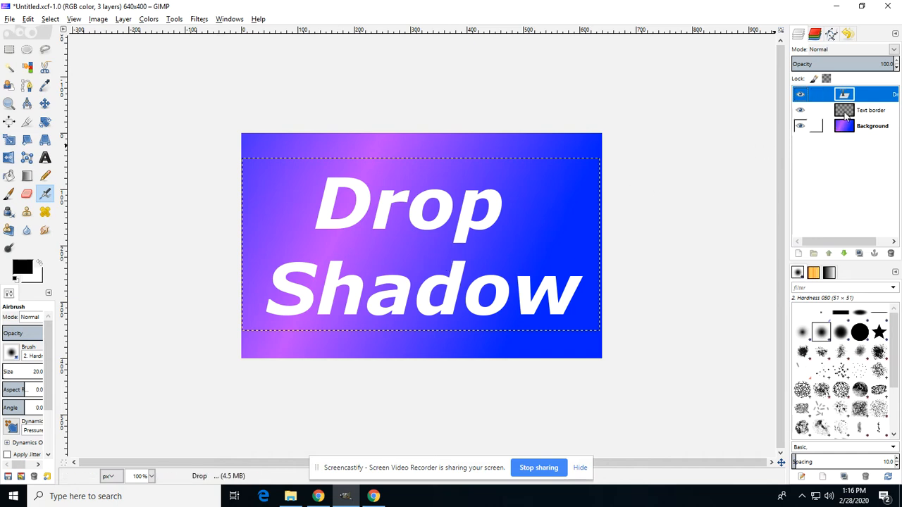
pyautogui.rightClick(868, 94)
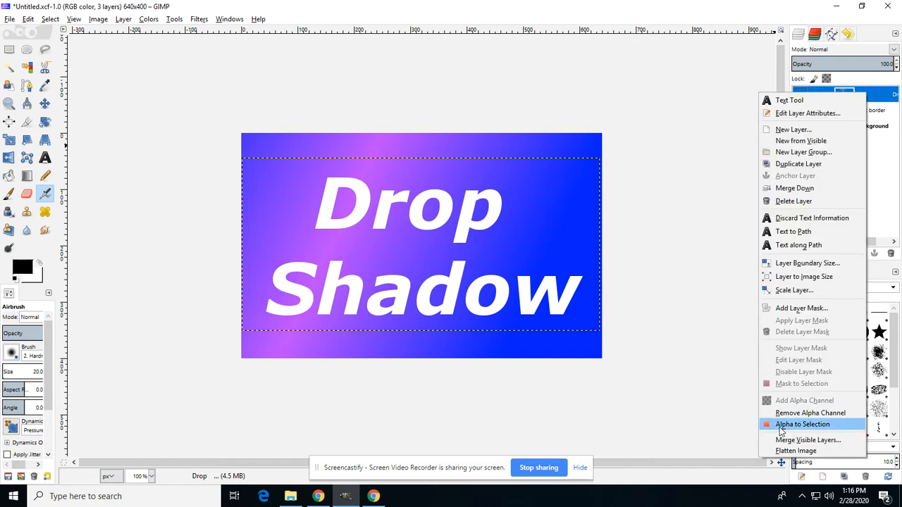
pyautogui.click(832, 428)
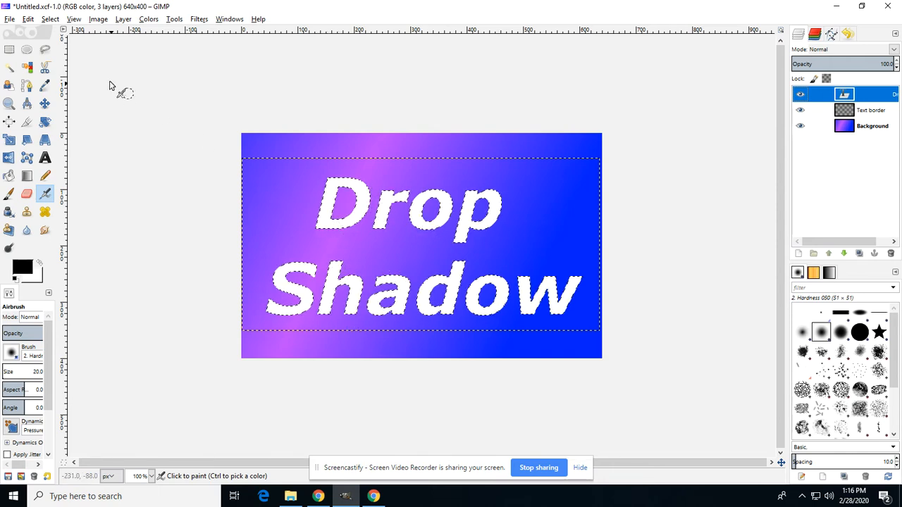
# Grow the selection by 4 px.
pyautogui.click(50, 19)
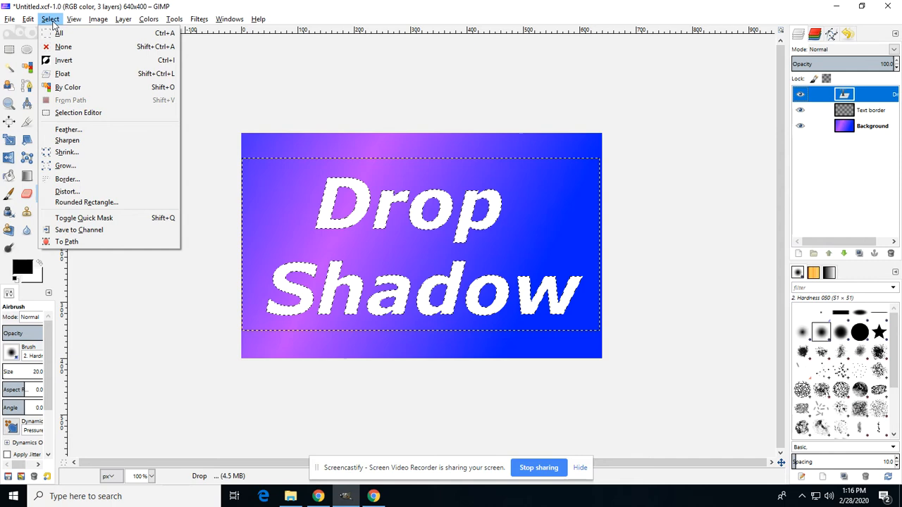
pyautogui.click(70, 172)
pyautogui.click(127, 105)
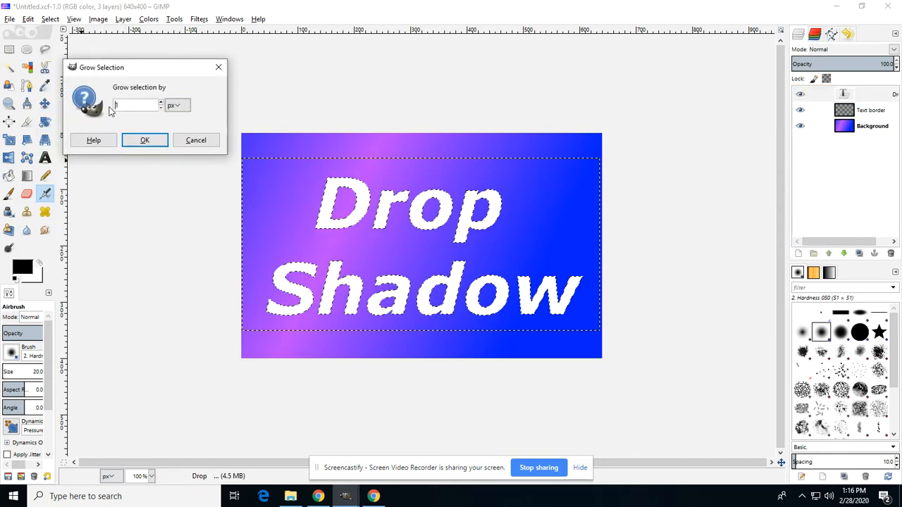
pyautogui.moveTo(129, 104); pyautogui.dragTo(114, 109)
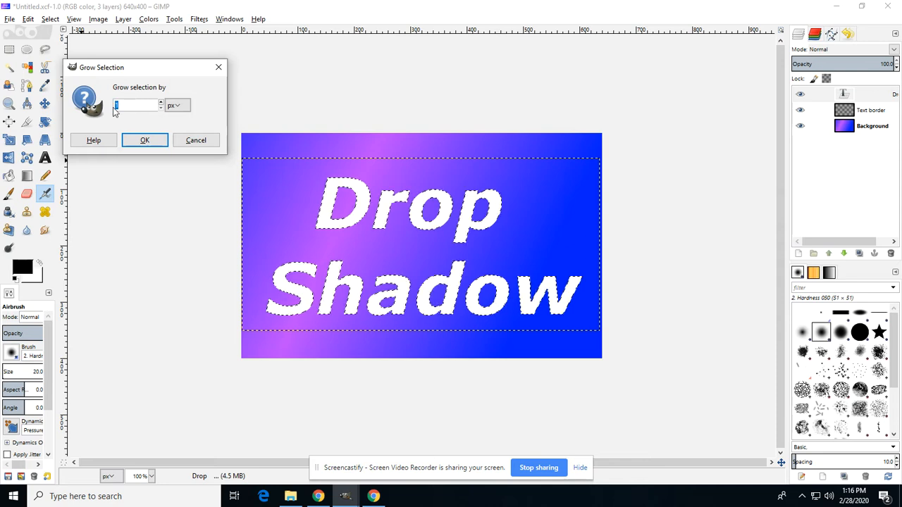
pyautogui.write('4')
pyautogui.click(144, 141)
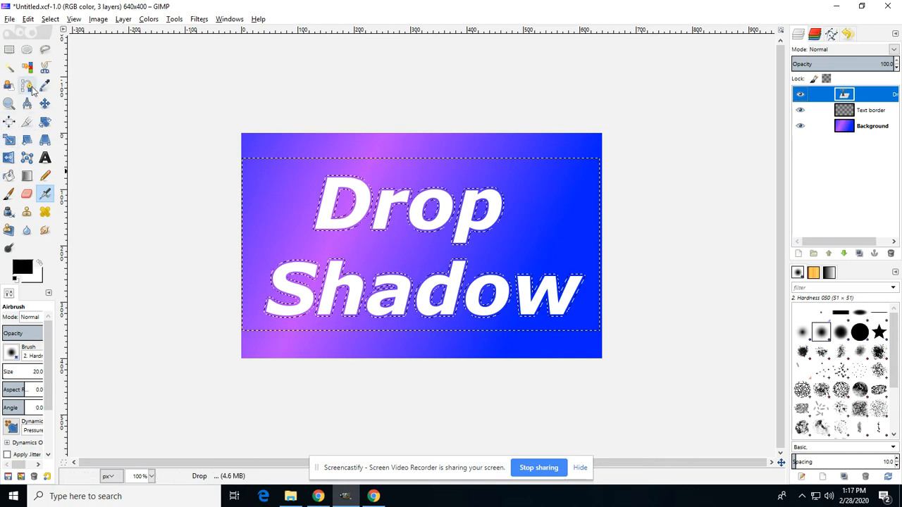
# Fill the grown selection with black using Bucket Fill on the text layer.
pyautogui.click(9, 177)
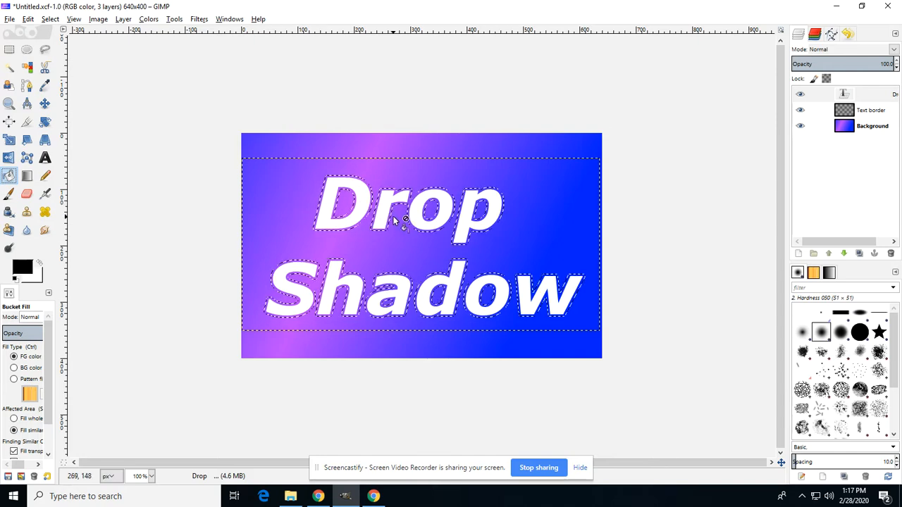
pyautogui.scroll(4, 394, 218)
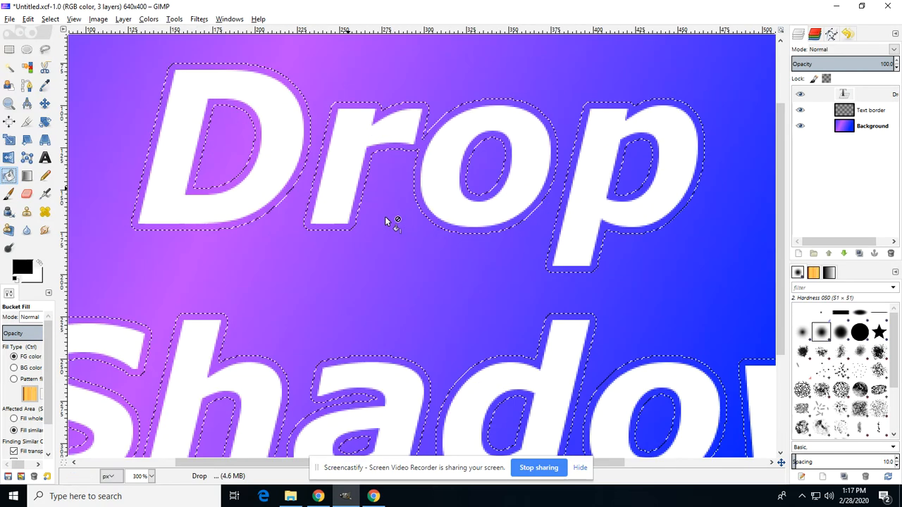
pyautogui.click(364, 154)
pyautogui.scroll(-3, 462, 226)
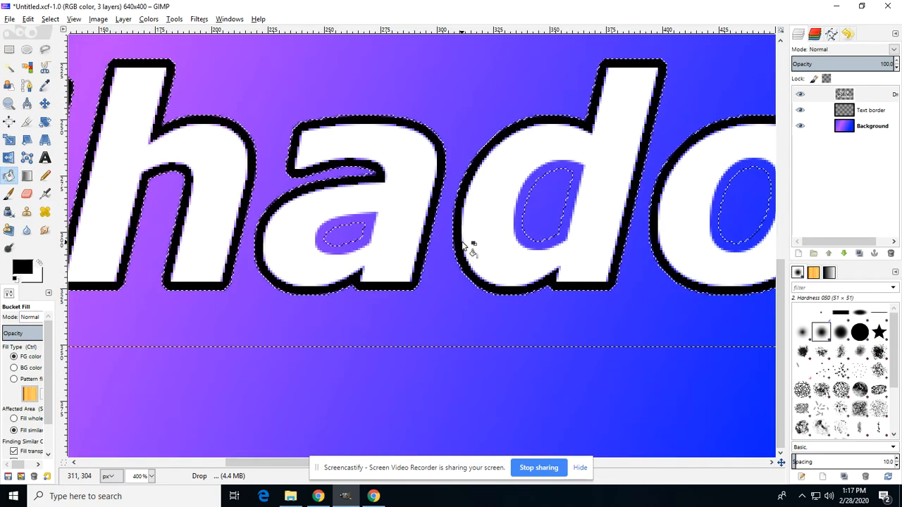
pyautogui.scroll(3, 463, 245)
pyautogui.scroll(-2, 463, 244)
pyautogui.scroll(-1, 462, 243)
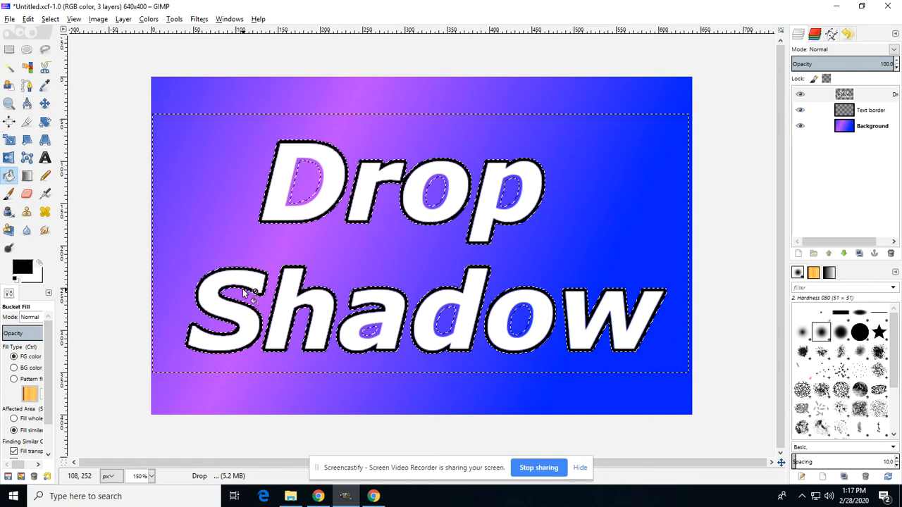
pyautogui.scroll(4, 212, 282)
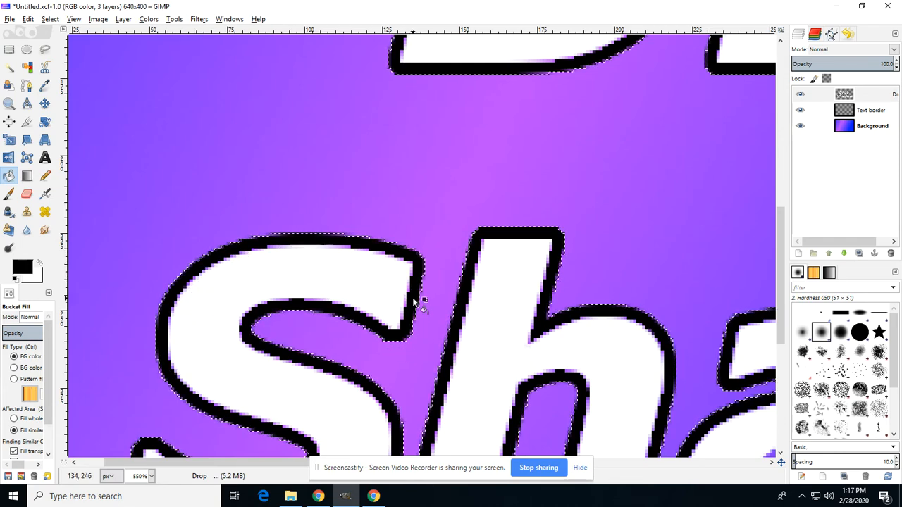
pyautogui.scroll(-3, 418, 325)
pyautogui.scroll(-2, 416, 302)
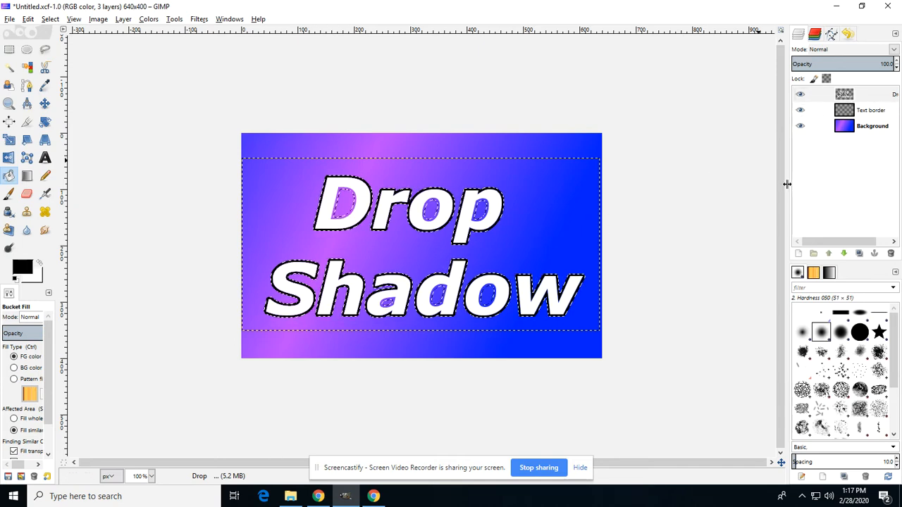
pyautogui.moveTo(786, 184); pyautogui.dragTo(718, 187)
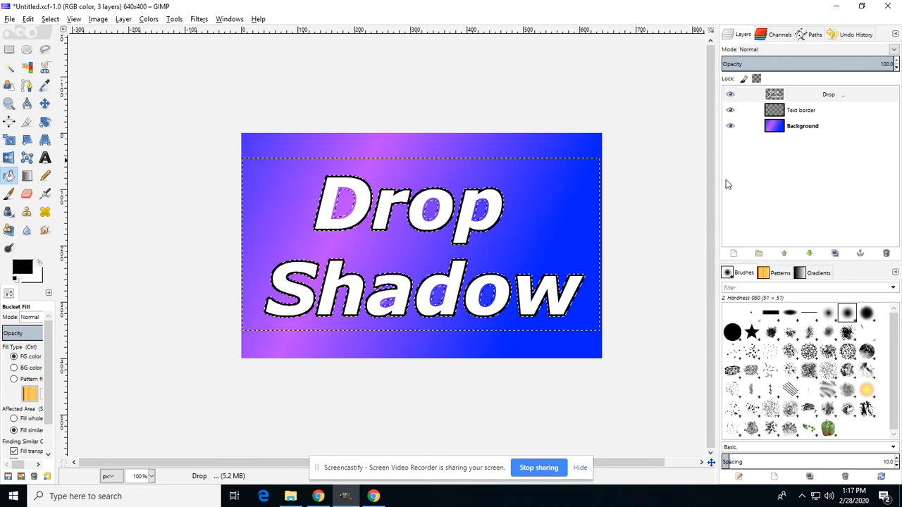
# Undo the black fill and make the Text border layer active.
pyautogui.hotkey('ctrl', 'z')
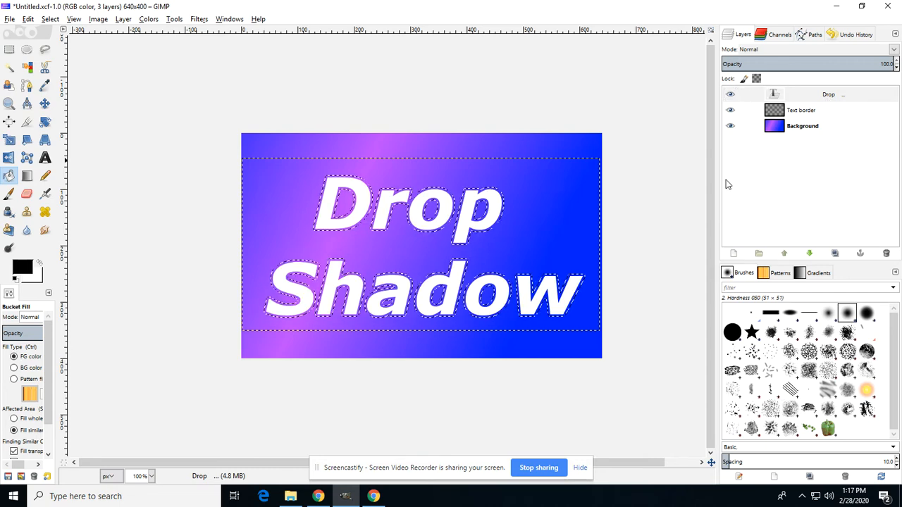
pyautogui.click(801, 116)
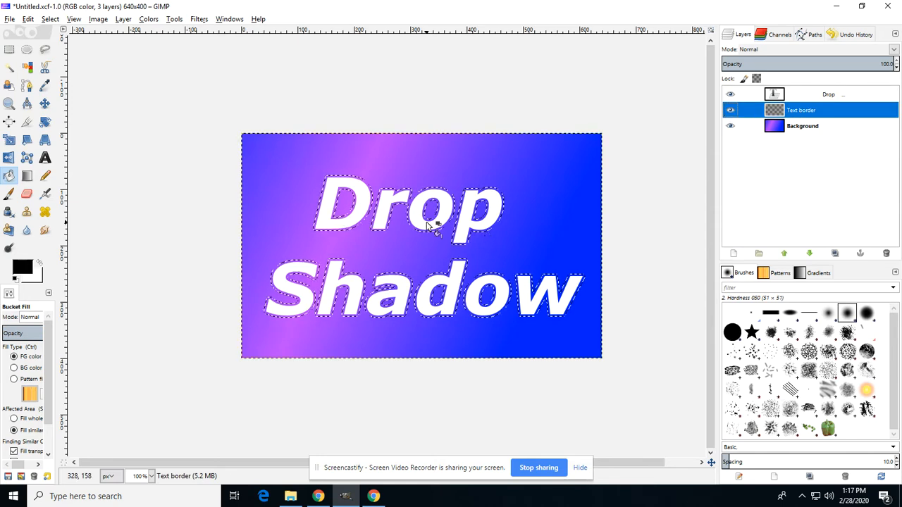
# Bucket-fill the grown selection with black on the Text border layer.
pyautogui.scroll(5, 433, 228)
pyautogui.click(439, 247)
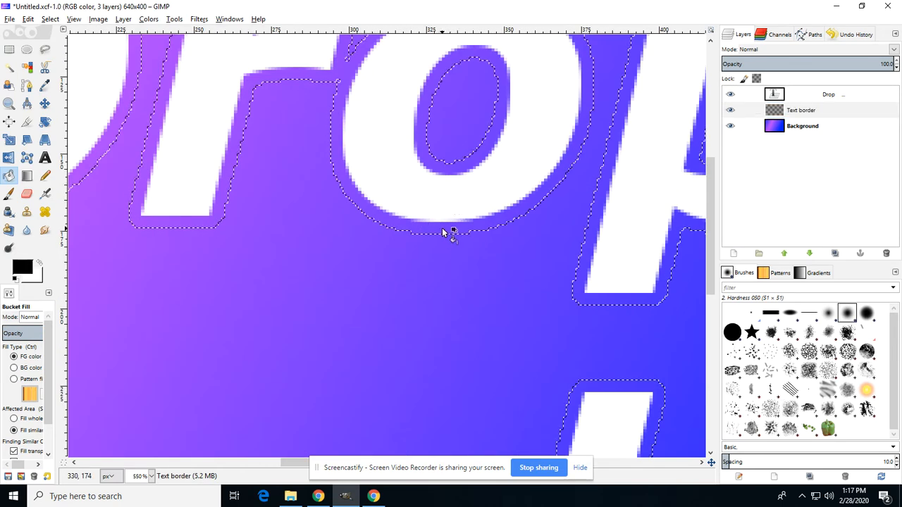
pyautogui.scroll(-4, 472, 253)
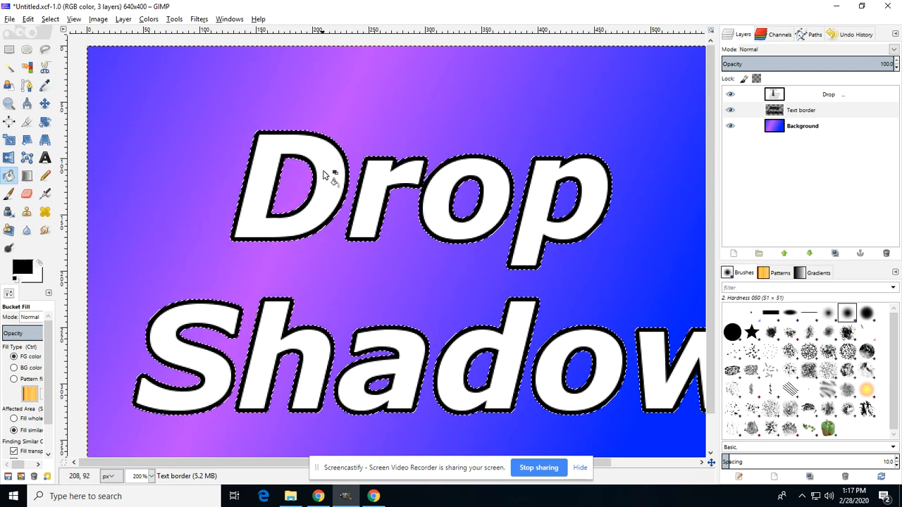
# Remove the selection.
pyautogui.click(50, 19)
pyautogui.click(64, 46)
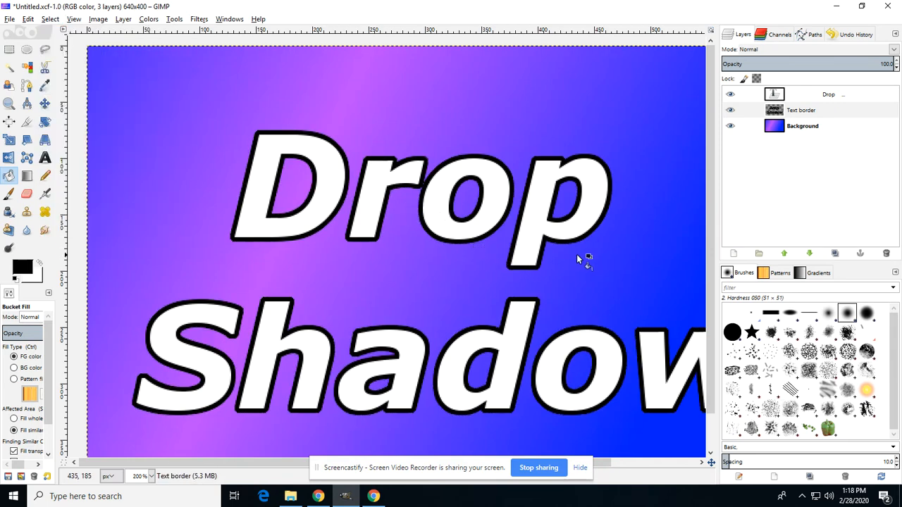
pyautogui.press('-')
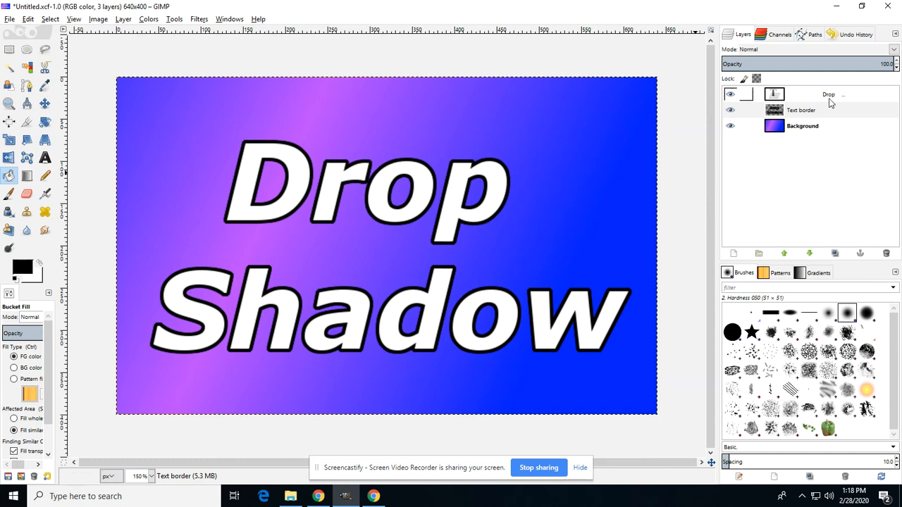
# Open the Drop Shadow filter from the Light and Shadow filters.
pyautogui.click(196, 26)
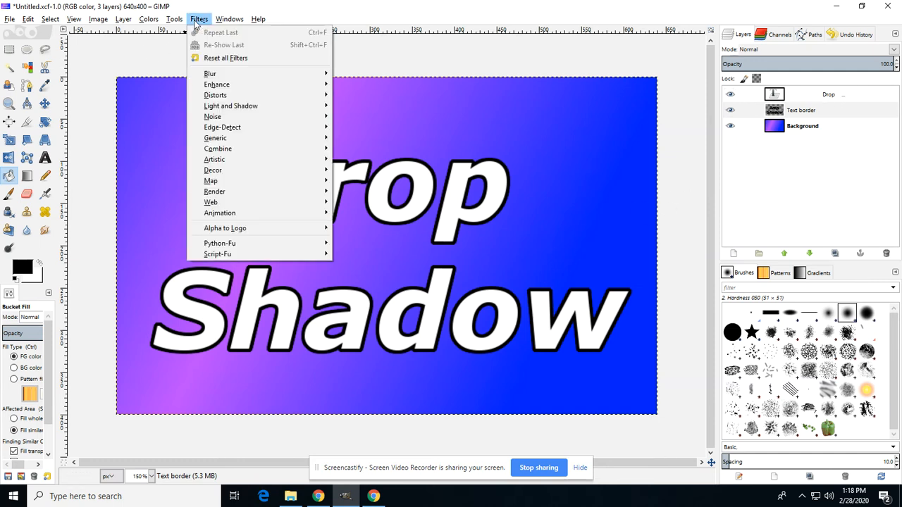
pyautogui.moveTo(224, 110)
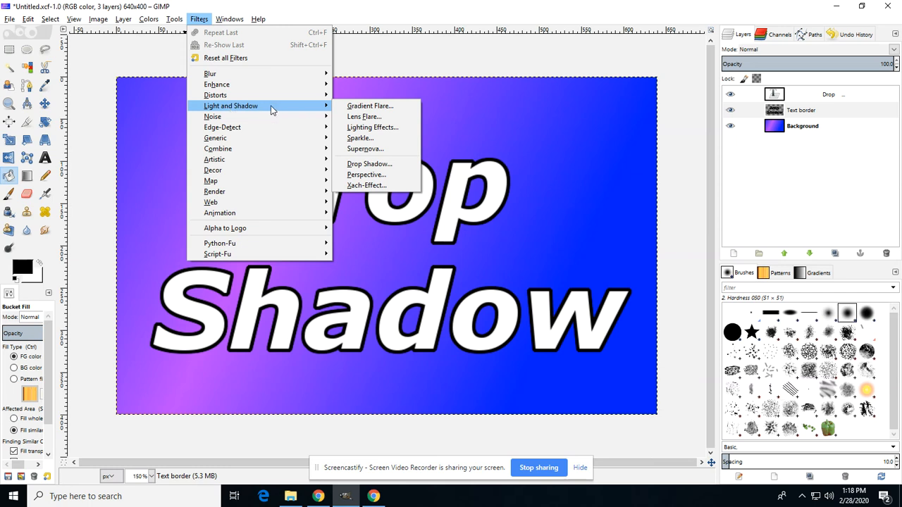
pyautogui.click(368, 165)
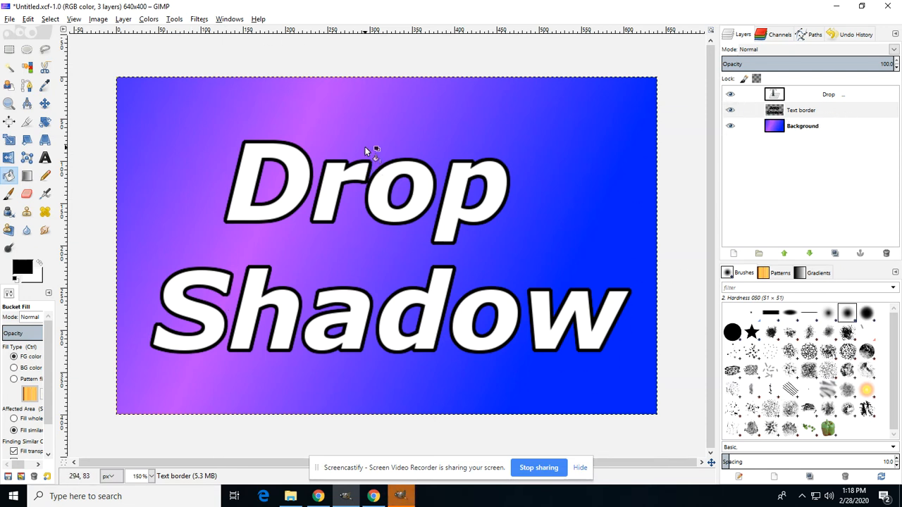
pyautogui.click(401, 498)
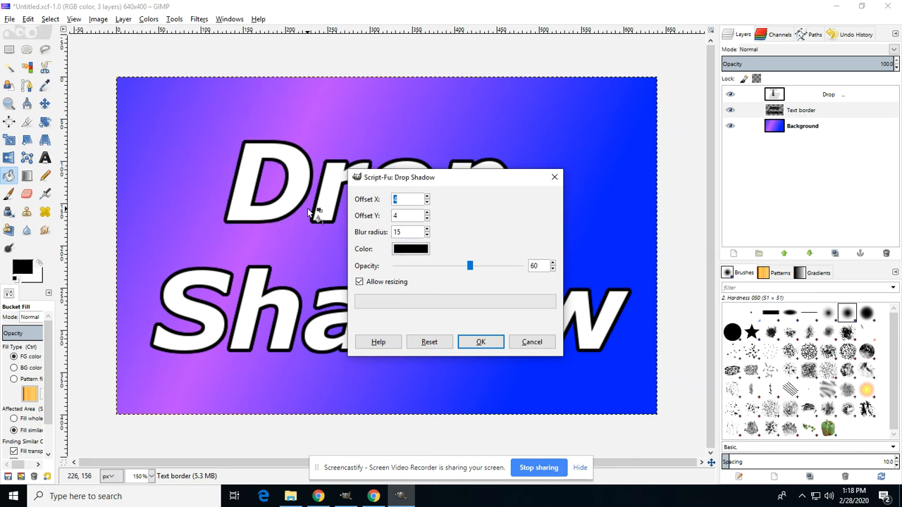
# Set the drop shadow color to green 03ff5c and apply the shadow.
pyautogui.click(411, 249)
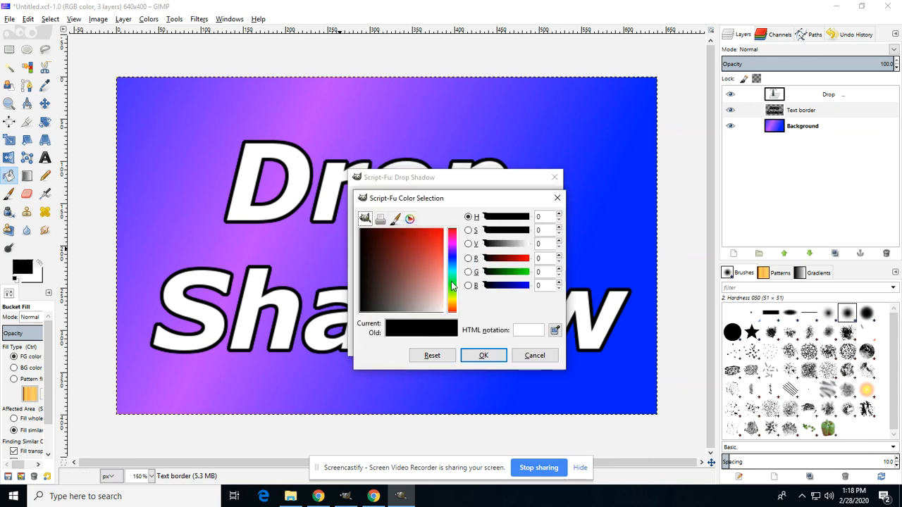
pyautogui.click(451, 285)
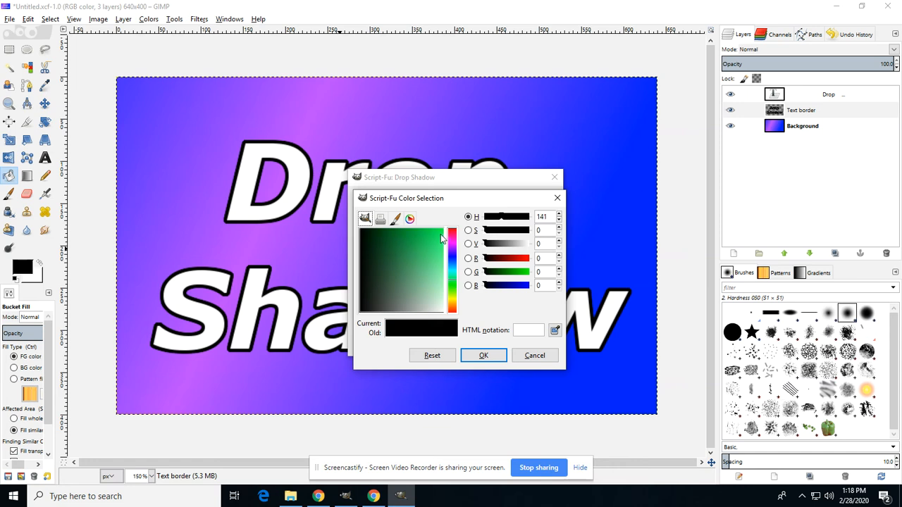
pyautogui.moveTo(442, 239); pyautogui.dragTo(446, 235)
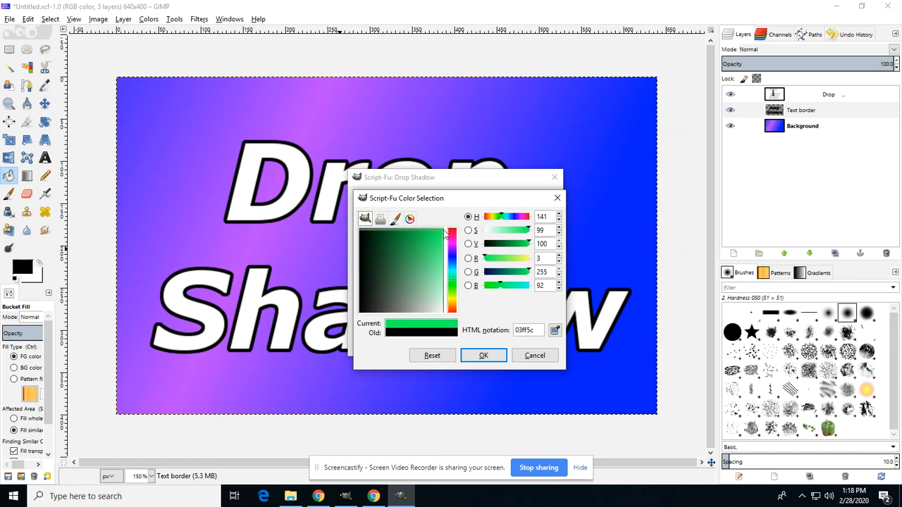
pyautogui.click(485, 356)
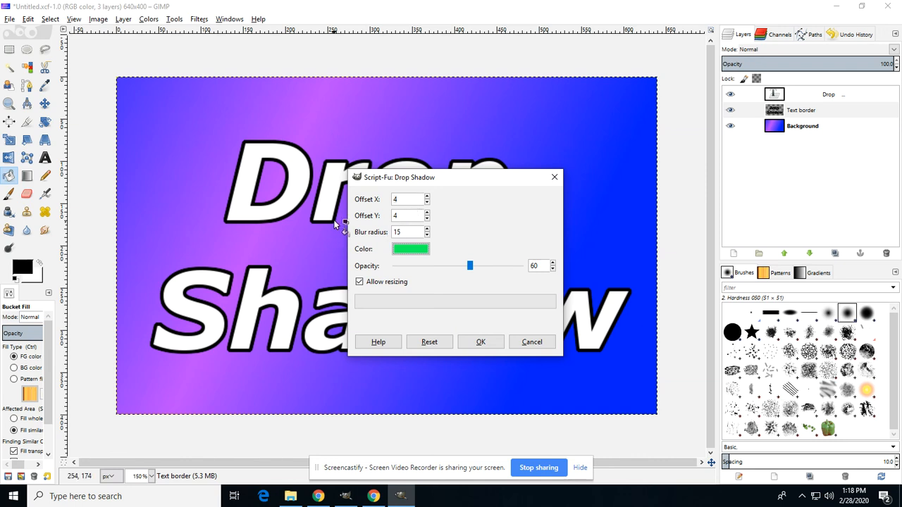
pyautogui.click(480, 343)
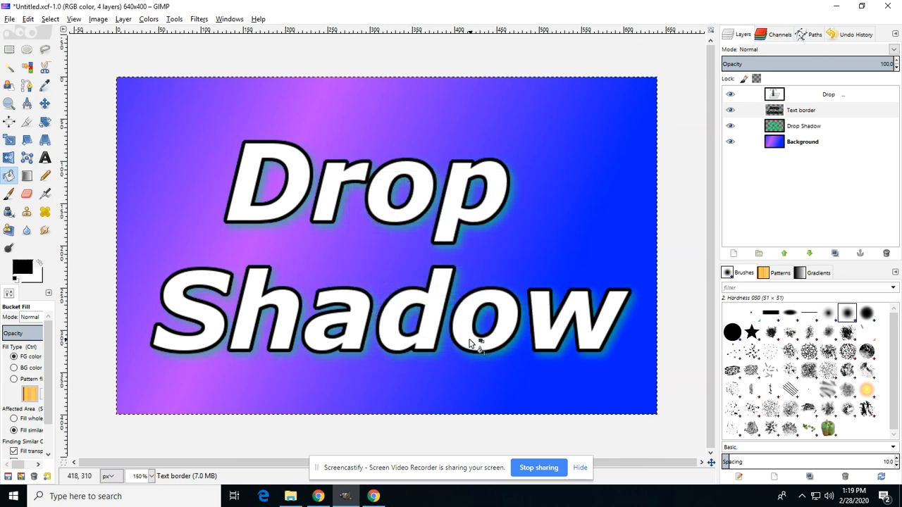